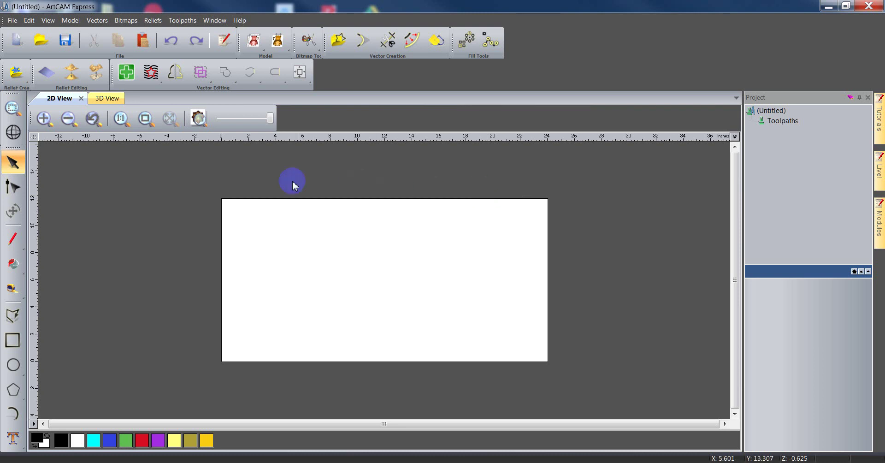
# Draw a rectangle vector sized to width 4 and height 4 inches, then centre it in the model
pyautogui.click(282, 343)
pyautogui.click(12, 340)
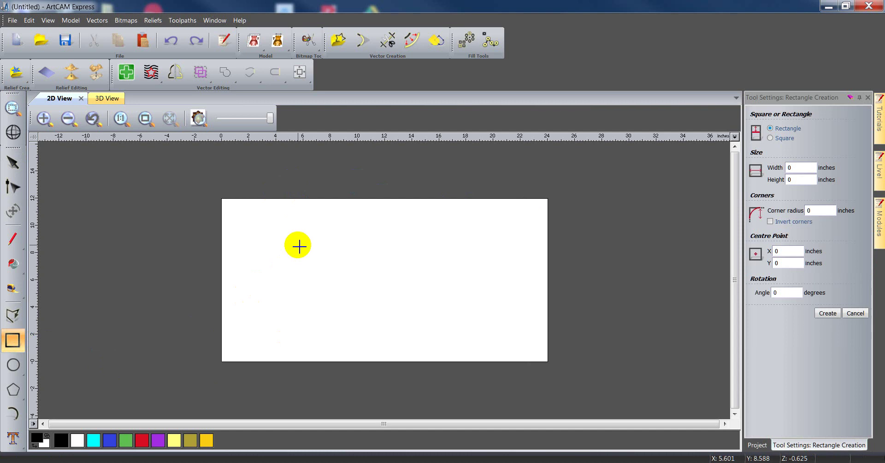
pyautogui.moveTo(298, 246); pyautogui.dragTo(362, 303)
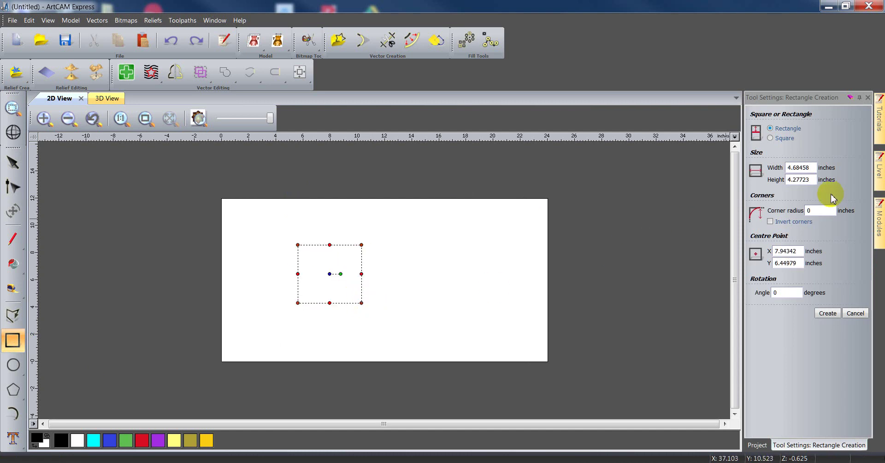
pyautogui.doubleClick(809, 167)
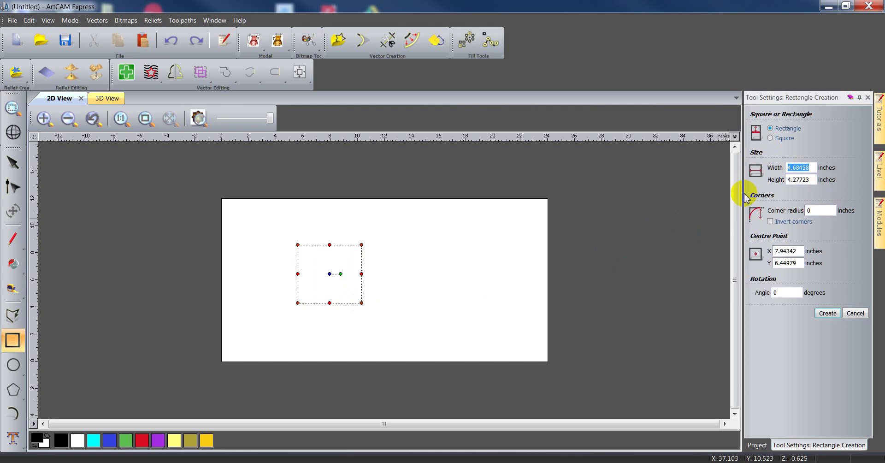
pyautogui.write('4')
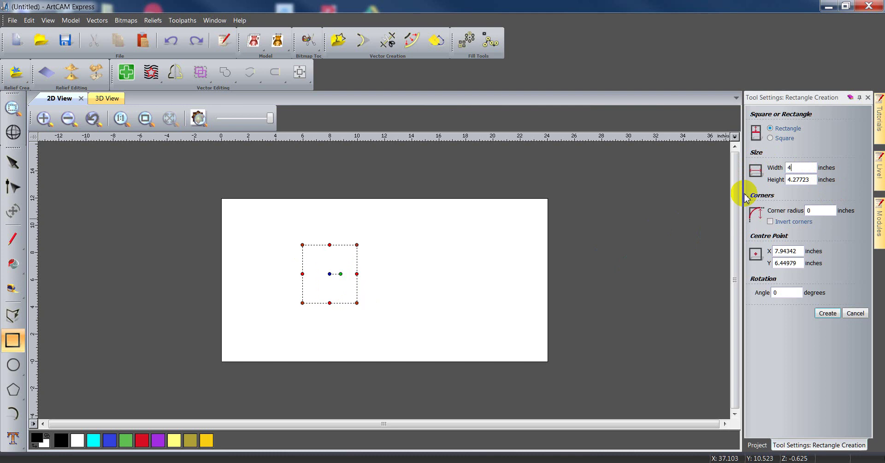
pyautogui.doubleClick(810, 180)
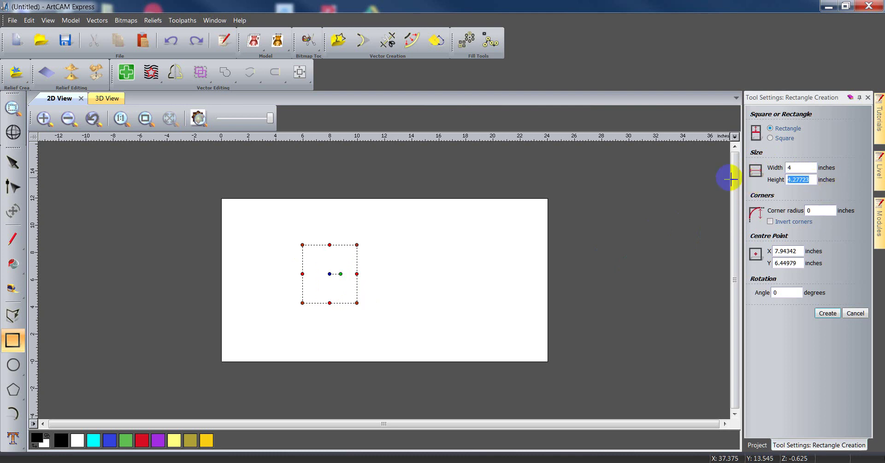
pyautogui.write('4')
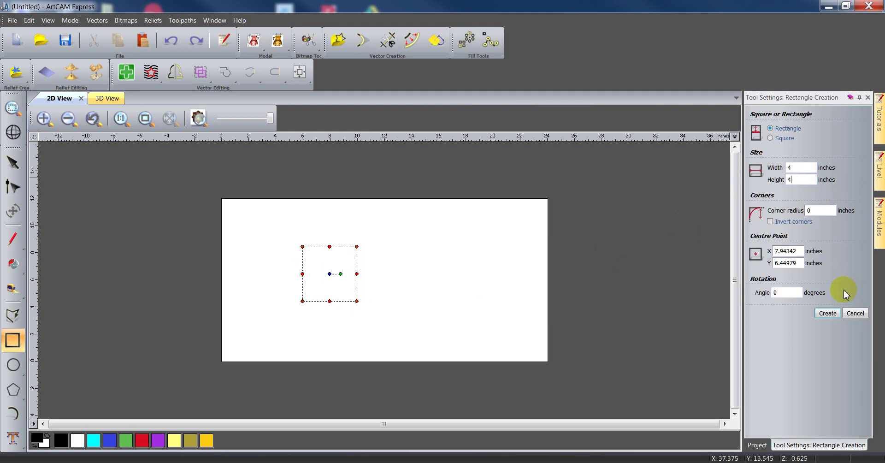
pyautogui.click(833, 317)
pyautogui.click(300, 72)
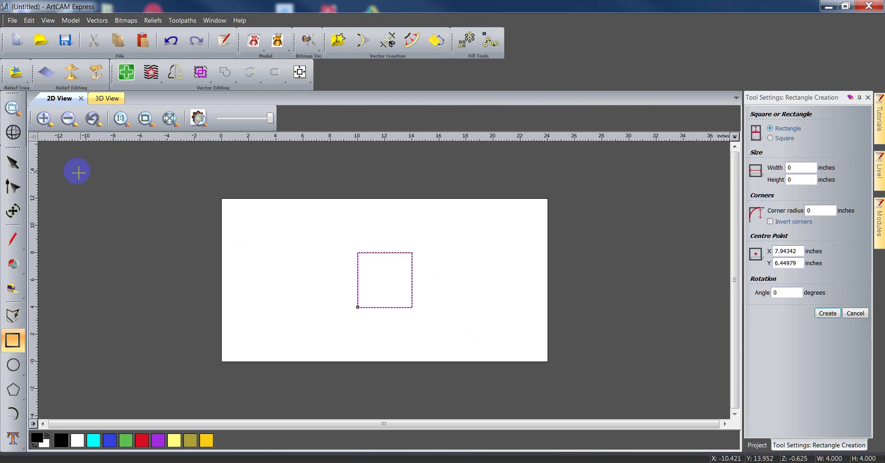
# Insert a node on the square's left edge and drag the bottom-left corner right to chamfer it
pyautogui.click(22, 193)
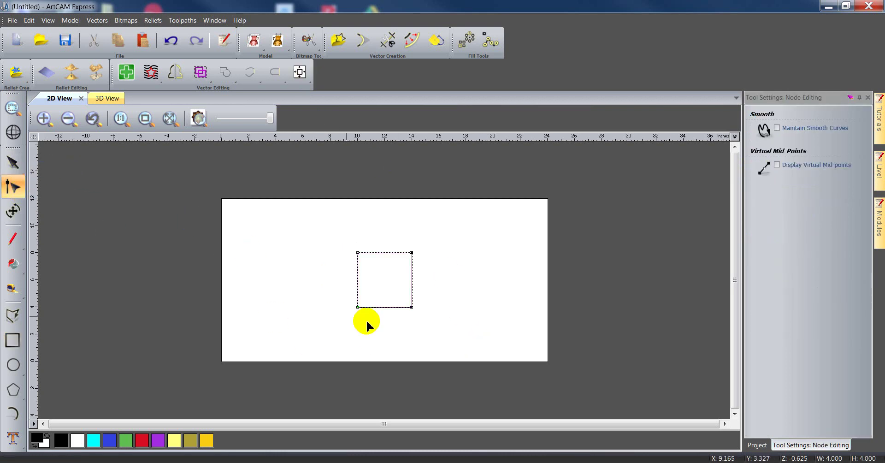
pyautogui.rightClick(357, 294)
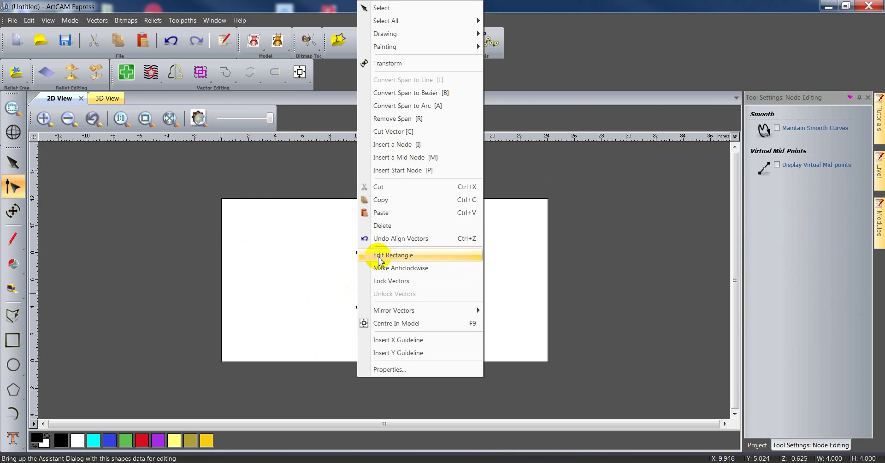
pyautogui.click(400, 144)
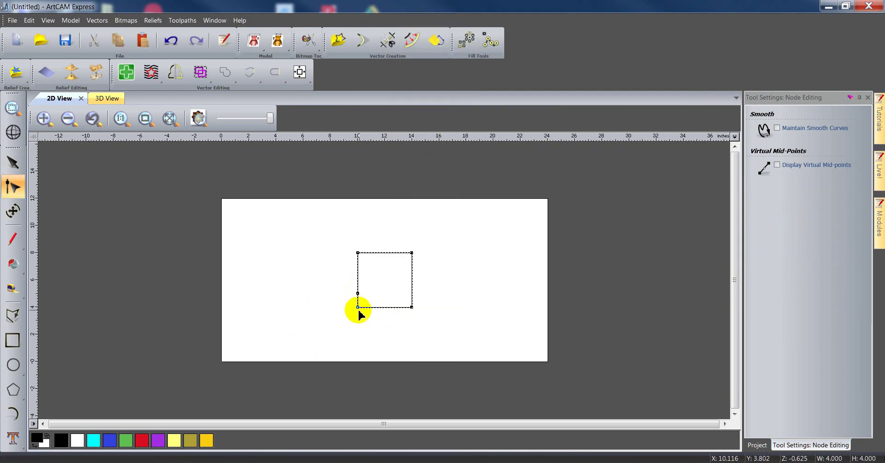
pyautogui.moveTo(357, 307); pyautogui.dragTo(372, 307)
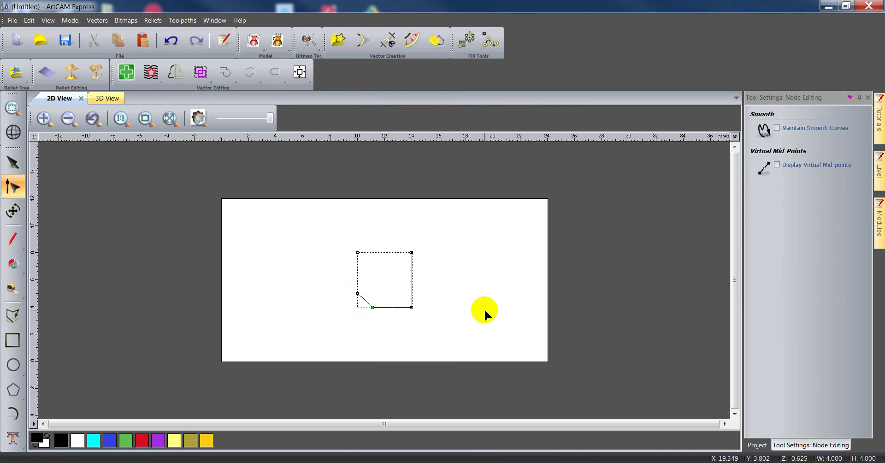
pyautogui.click(17, 159)
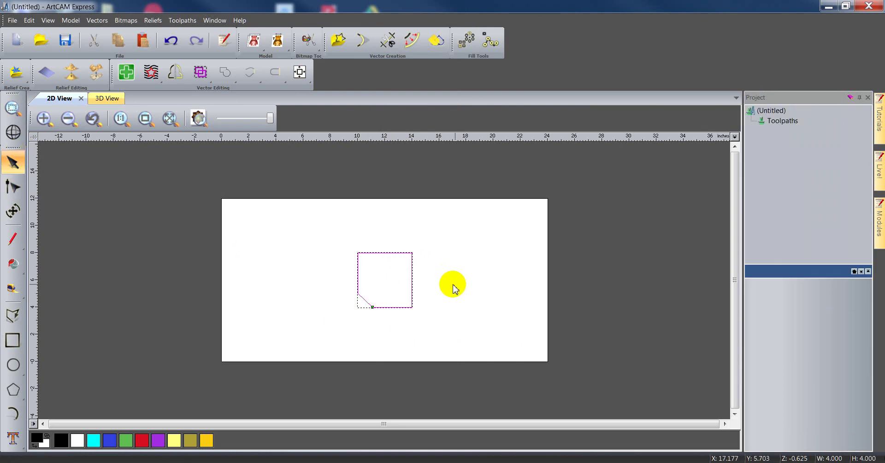
# Create two nested 0.125 inch inward sharp-corner offsets of the notched square
pyautogui.click(412, 46)
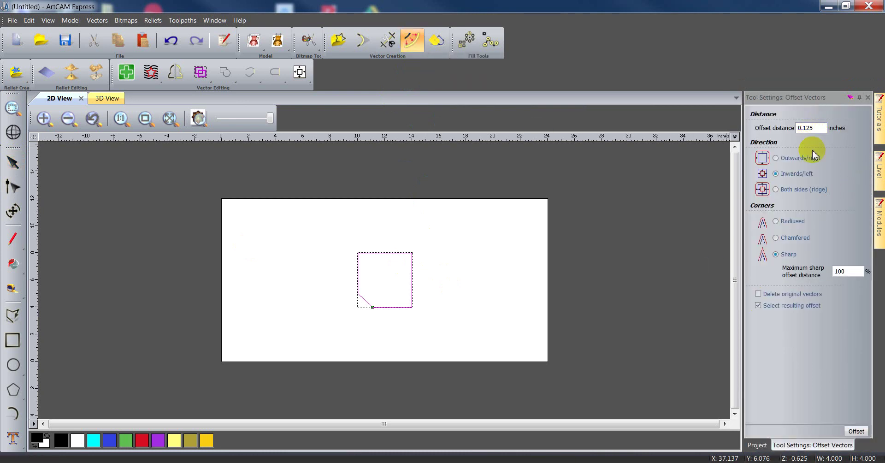
pyautogui.click(855, 431)
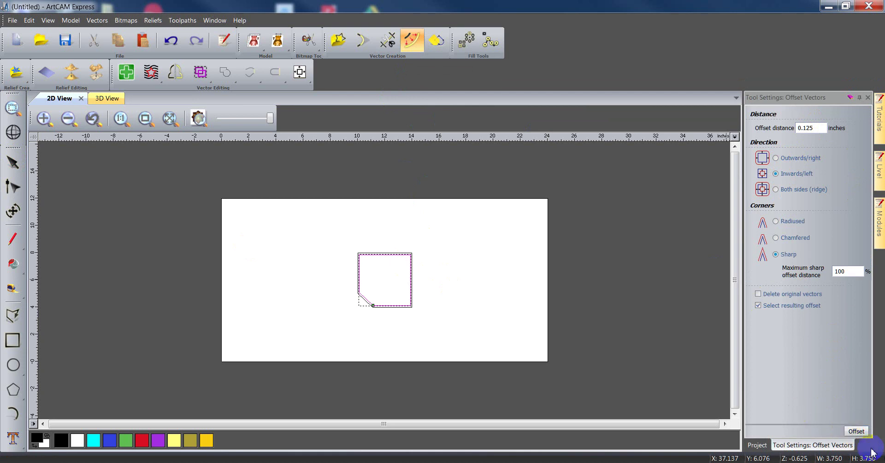
pyautogui.click(855, 431)
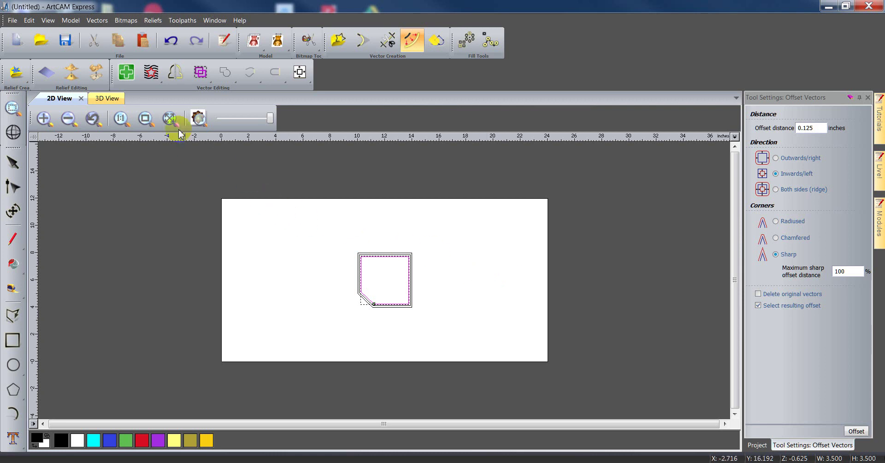
# Place the Brick Wall clipart, resize it to about 6.8 x 8.1 inches, centre it, and paste in Add mode
pyautogui.click(16, 73)
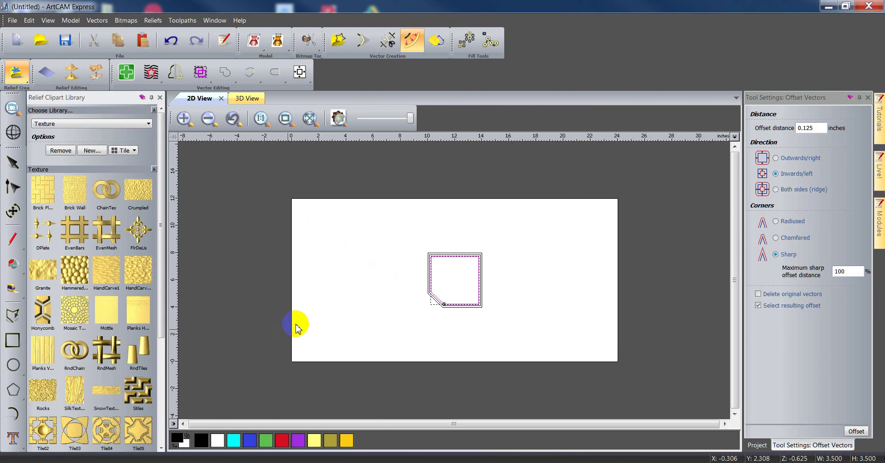
pyautogui.moveTo(80, 191); pyautogui.dragTo(478, 277)
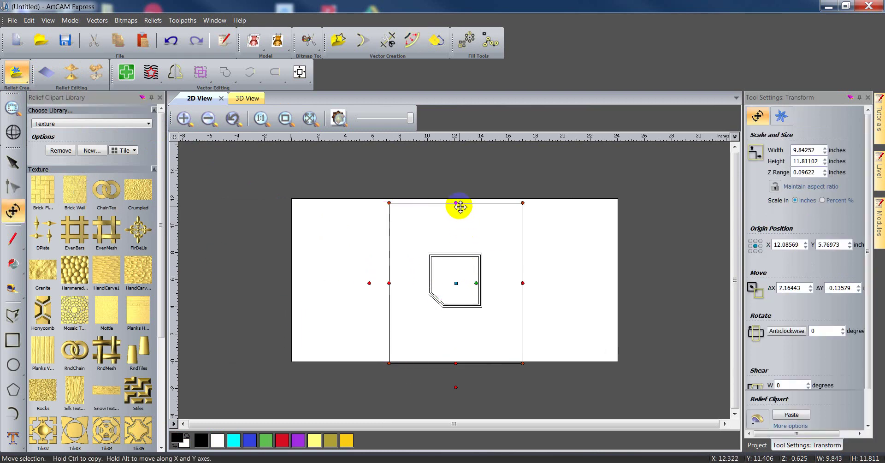
pyautogui.moveTo(455, 201); pyautogui.dragTo(457, 253)
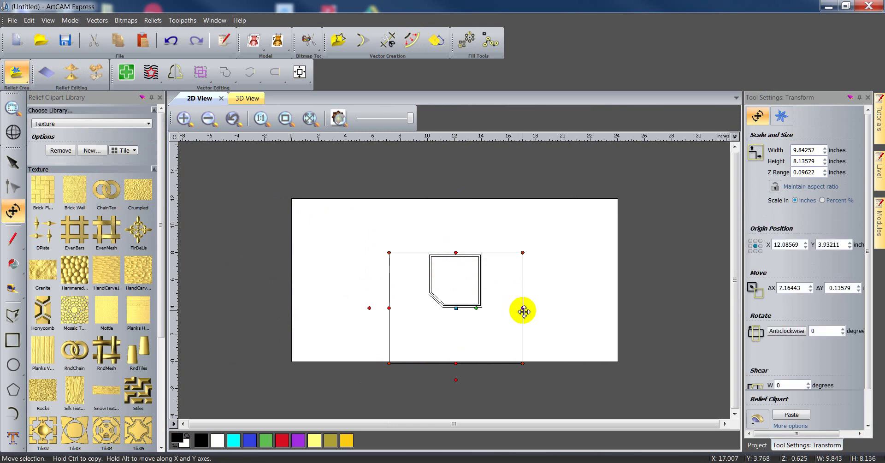
pyautogui.moveTo(522, 308); pyautogui.dragTo(449, 286)
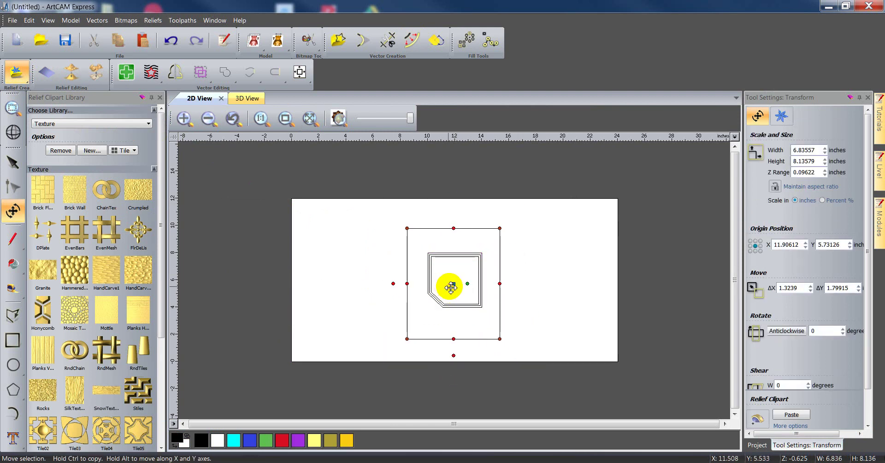
pyautogui.click(308, 84)
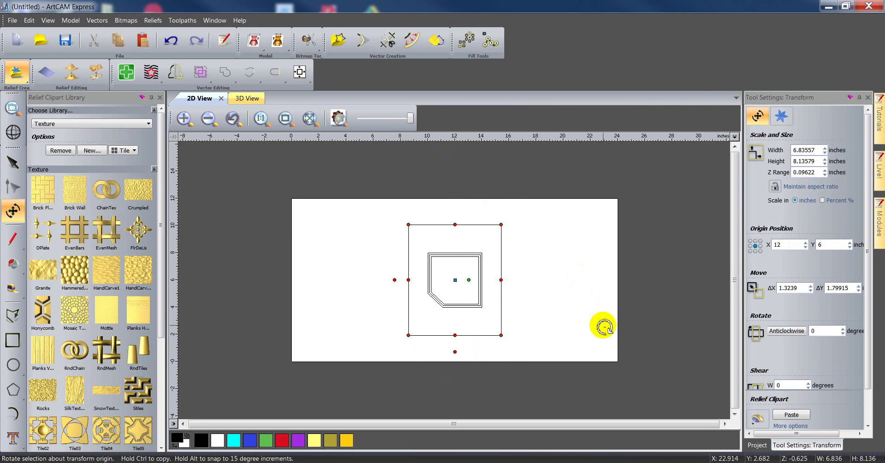
pyautogui.click(780, 116)
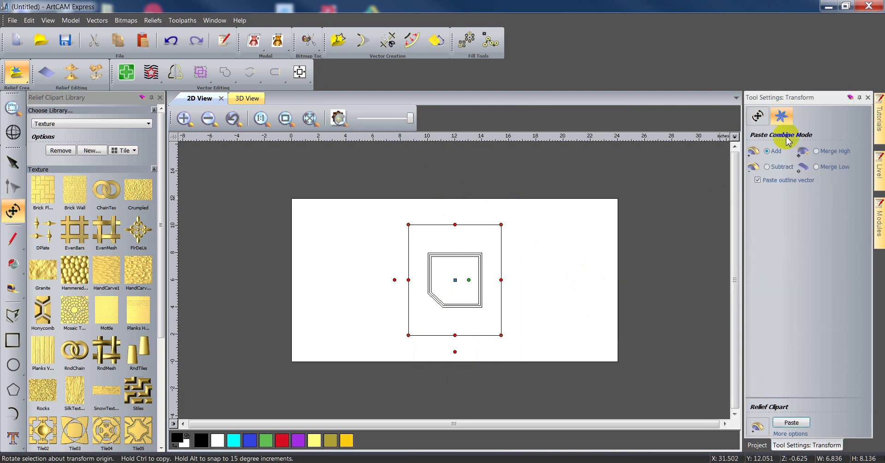
pyautogui.click(792, 422)
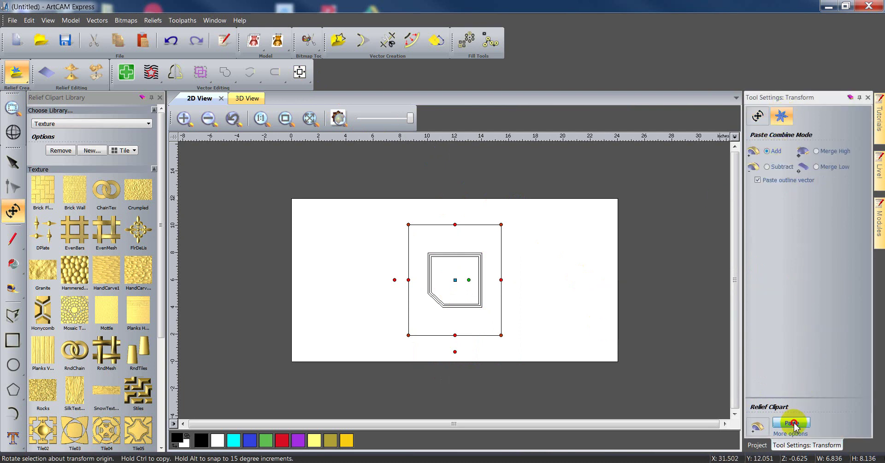
# Close the clipart library and select the border rectangle plus outermost and innermost notched outlines for toolpathing
pyautogui.click(160, 97)
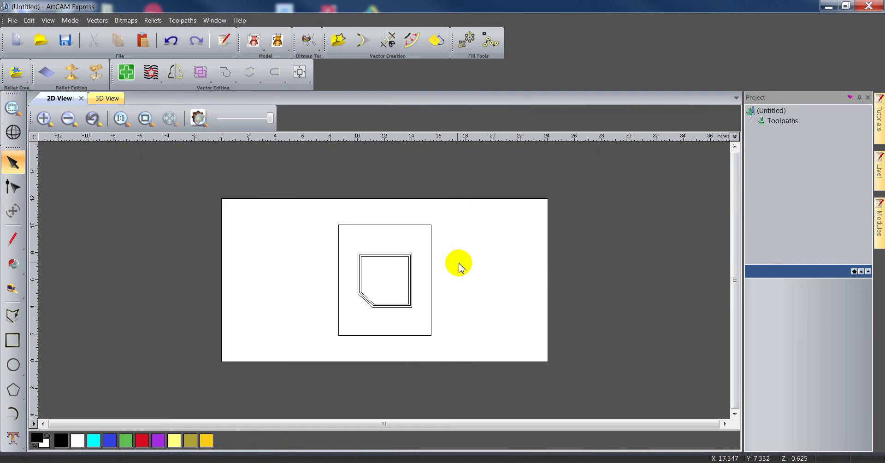
pyautogui.click(787, 123)
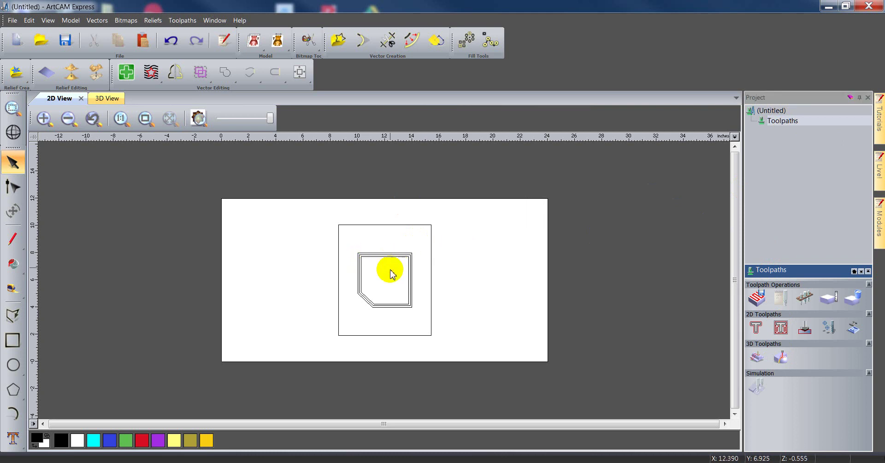
pyautogui.scroll(2, 393, 271)
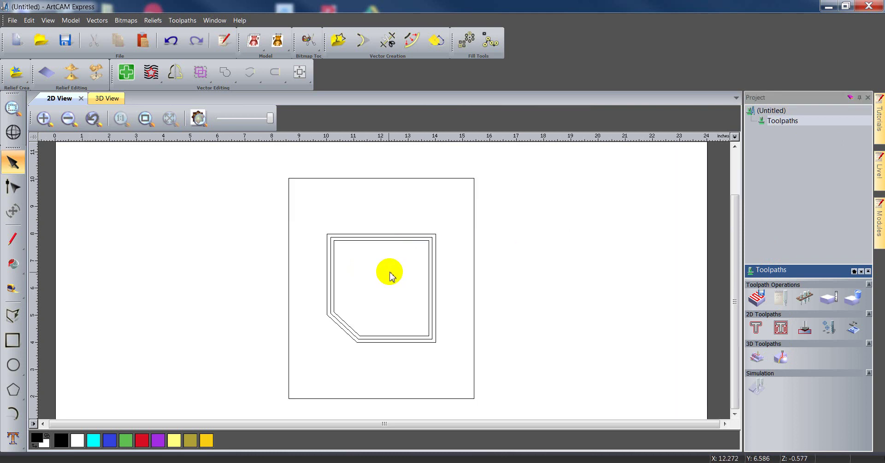
pyautogui.click(473, 216)
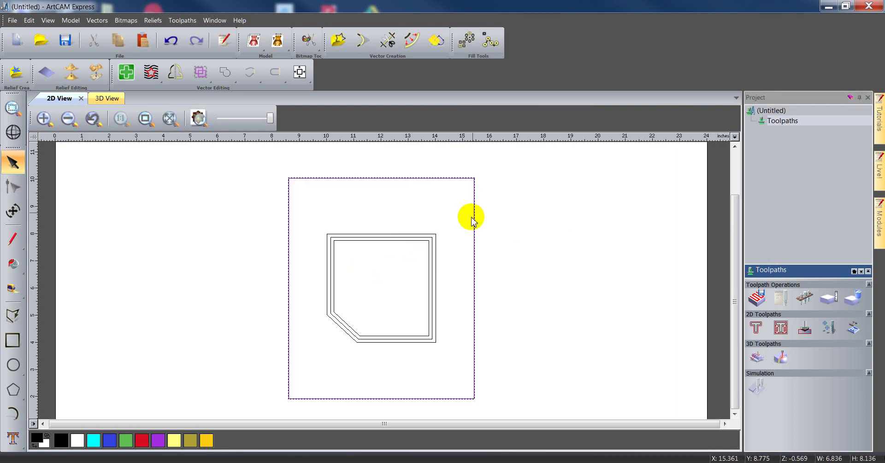
pyautogui.keyDown('shift'); pyautogui.click(435, 266); pyautogui.keyUp('shift')
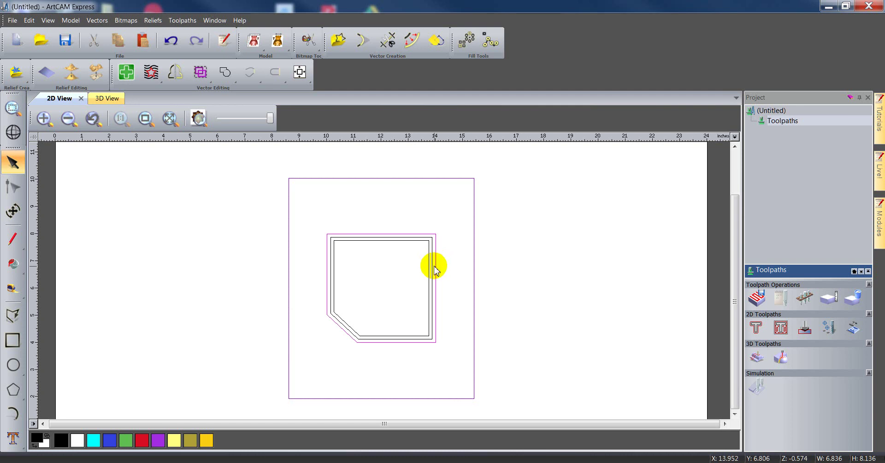
pyautogui.keyDown('shift'); pyautogui.click(430, 261); pyautogui.keyUp('shift')
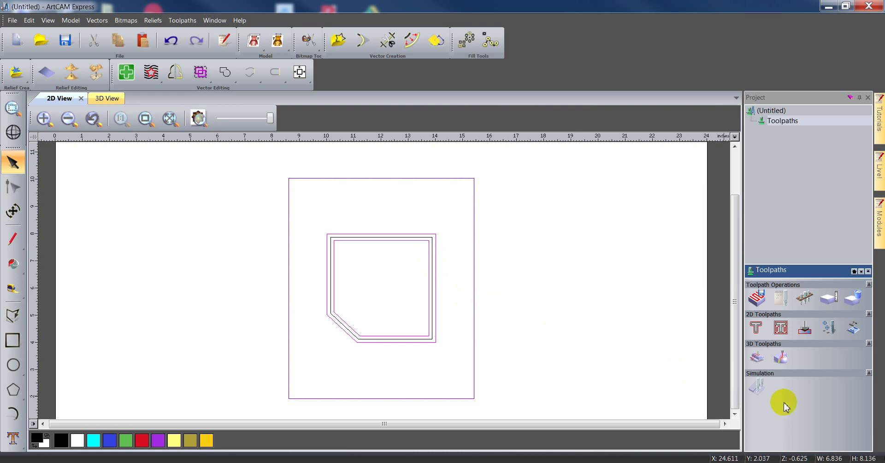
pyautogui.click(758, 357)
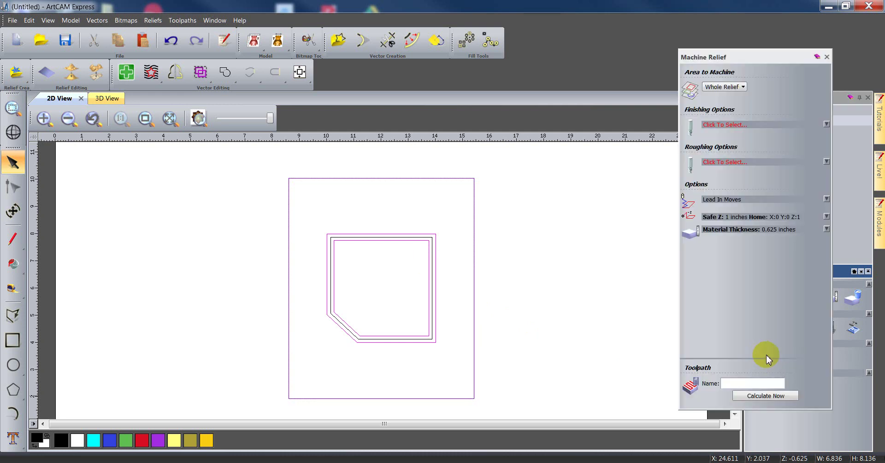
# Machine only inside the selected vectors, using a Ball Nose 1/8 Inch finishing tool
pyautogui.click(725, 87)
pyautogui.click(723, 118)
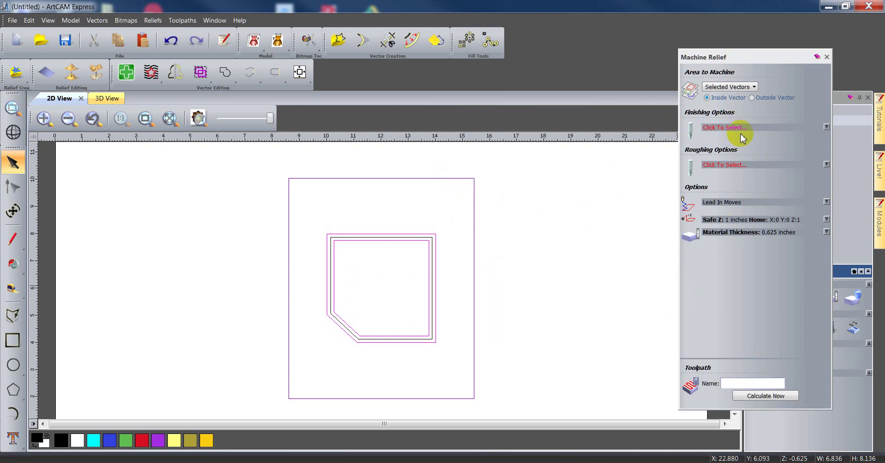
pyautogui.click(827, 128)
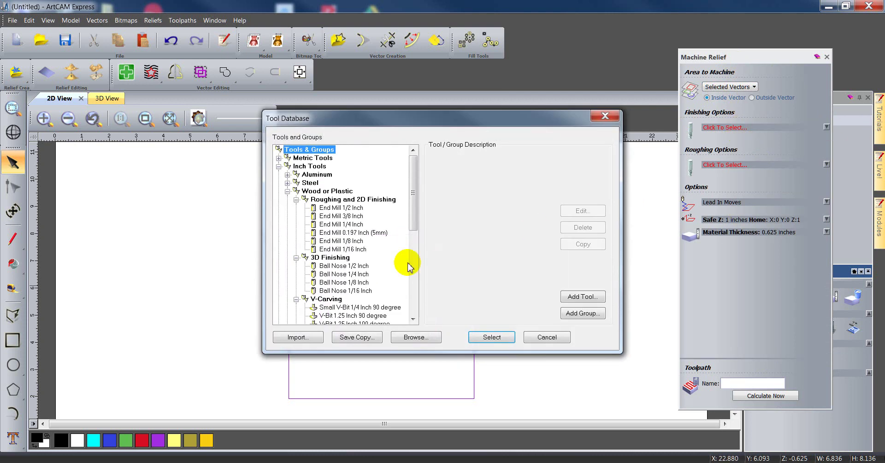
pyautogui.click(363, 283)
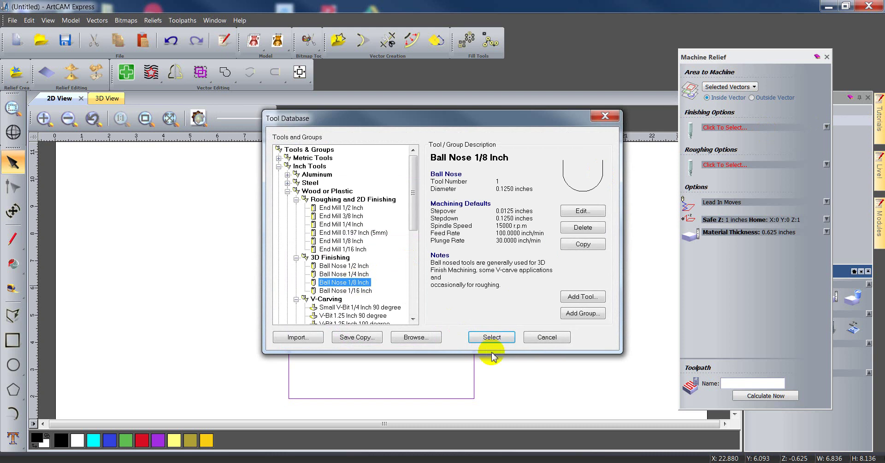
pyautogui.click(491, 337)
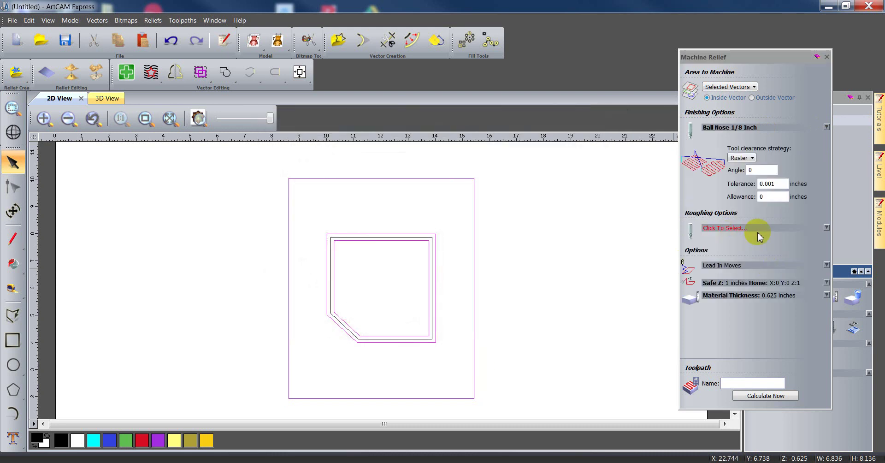
# Use an End Mill 1/8 Inch roughing tool and calculate the Machine Relief toolpath
pyautogui.click(746, 229)
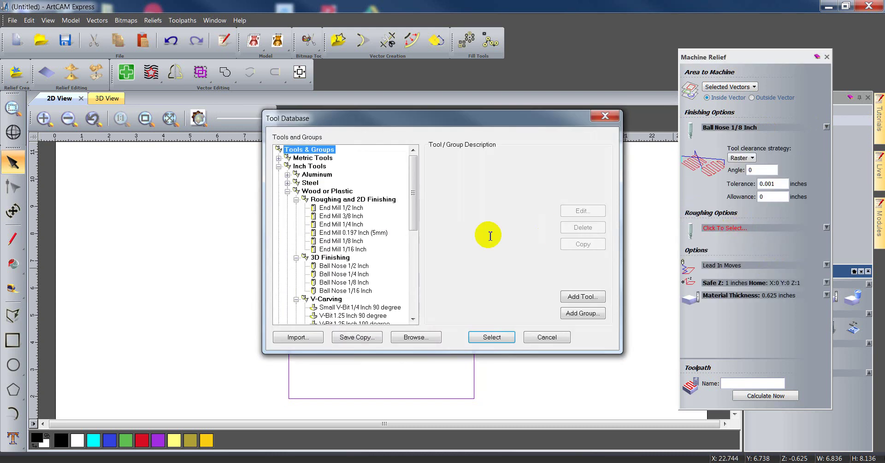
pyautogui.click(345, 241)
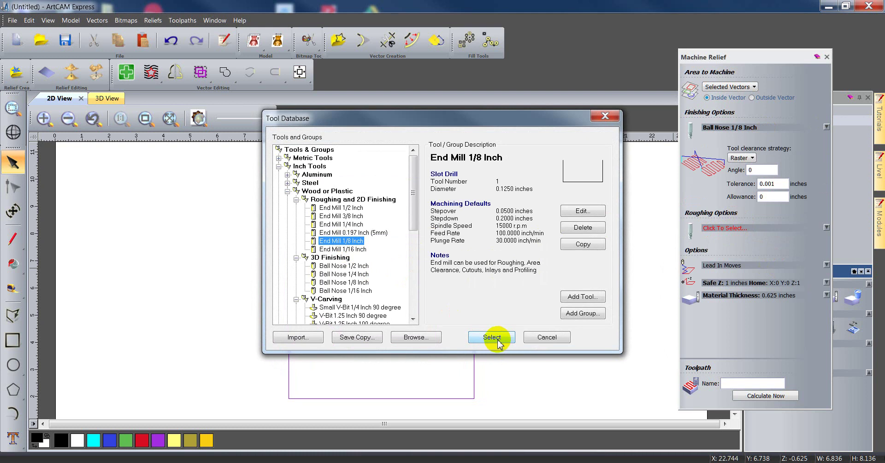
pyautogui.click(492, 336)
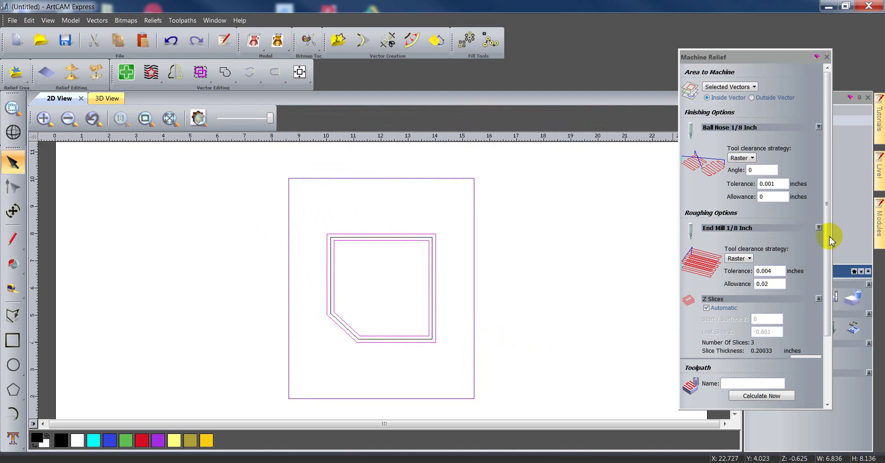
pyautogui.moveTo(829, 239); pyautogui.dragTo(829, 328)
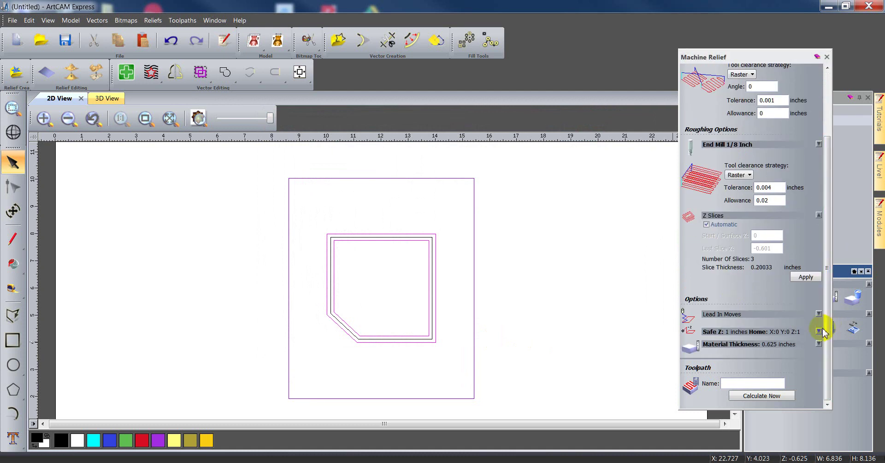
pyautogui.click(761, 395)
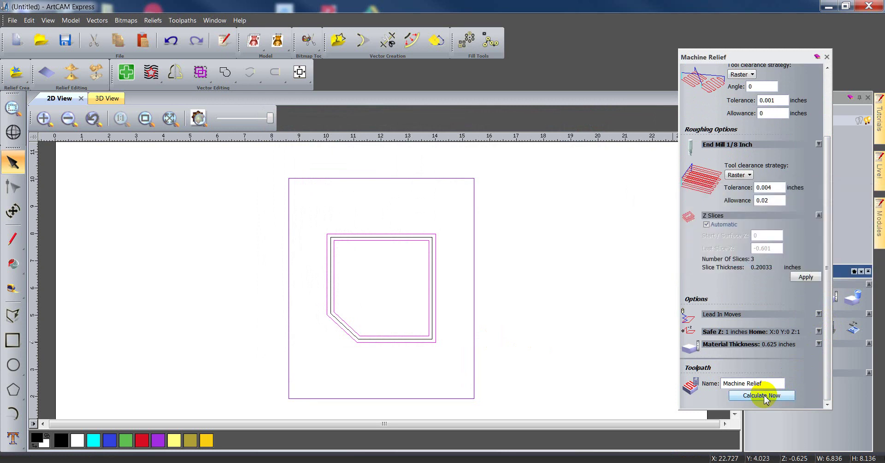
pyautogui.click(826, 56)
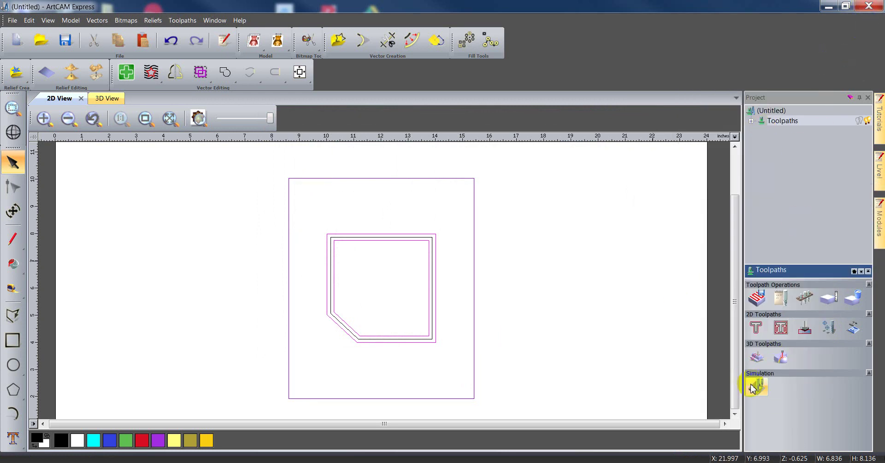
# Simulate all toolpaths and tilt the 3D view to inspect the brick carving around the pocket
pyautogui.click(761, 392)
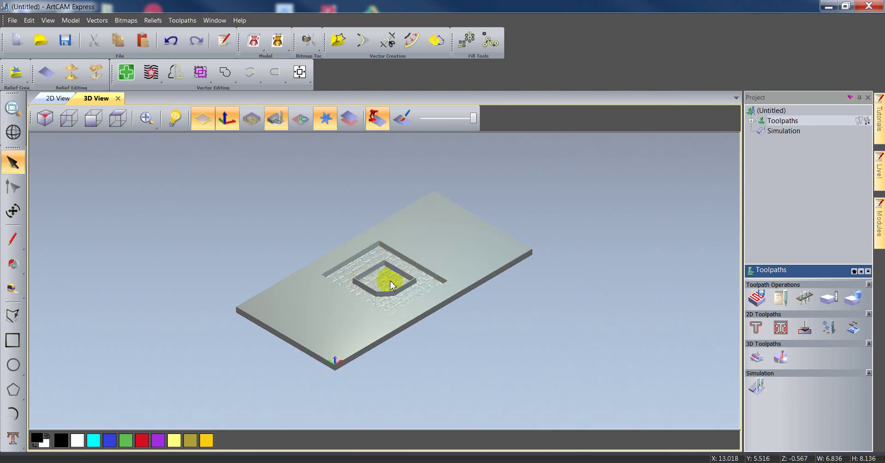
pyautogui.scroll(5, 368, 286)
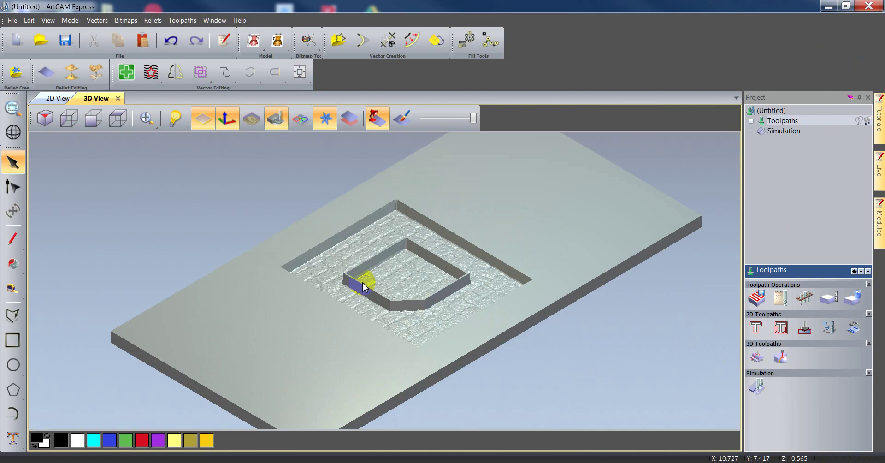
pyautogui.moveTo(385, 321); pyautogui.dragTo(367, 316)
pyautogui.click(118, 118)
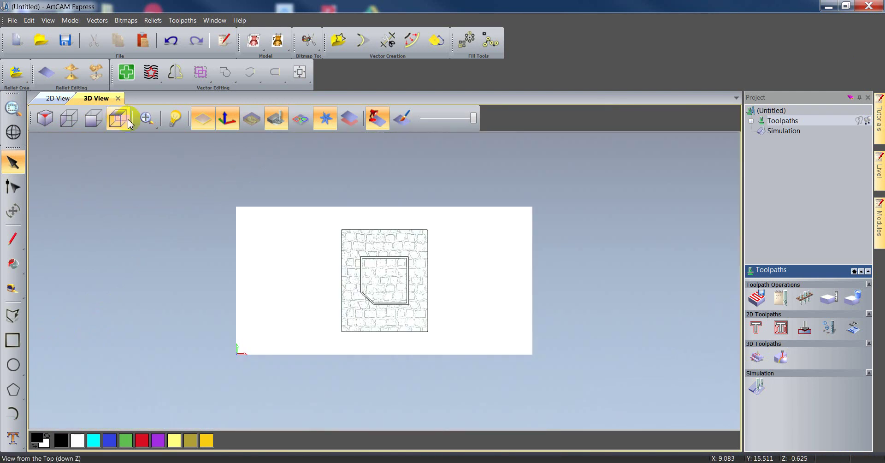
pyautogui.moveTo(280, 222); pyautogui.dragTo(334, 236, button='right')
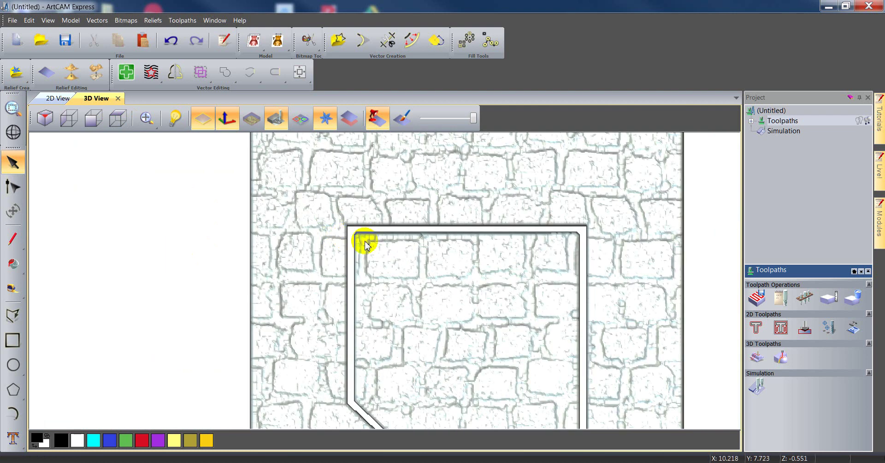
pyautogui.click(299, 125)
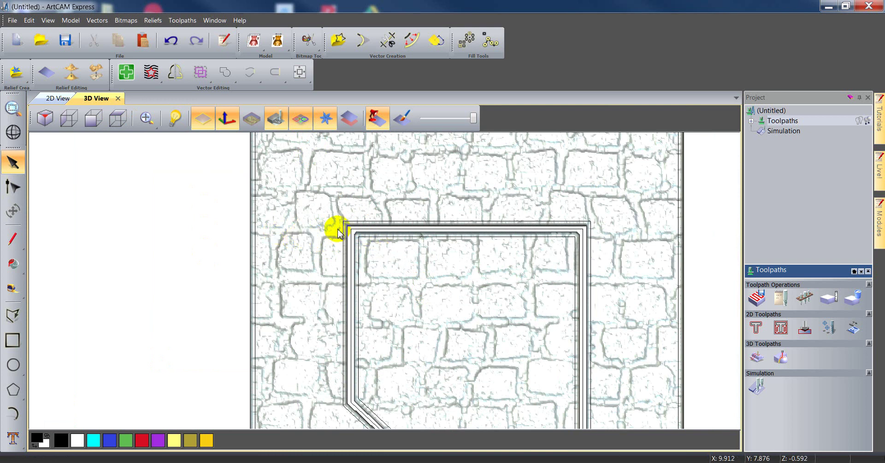
pyautogui.scroll(5, 338, 233)
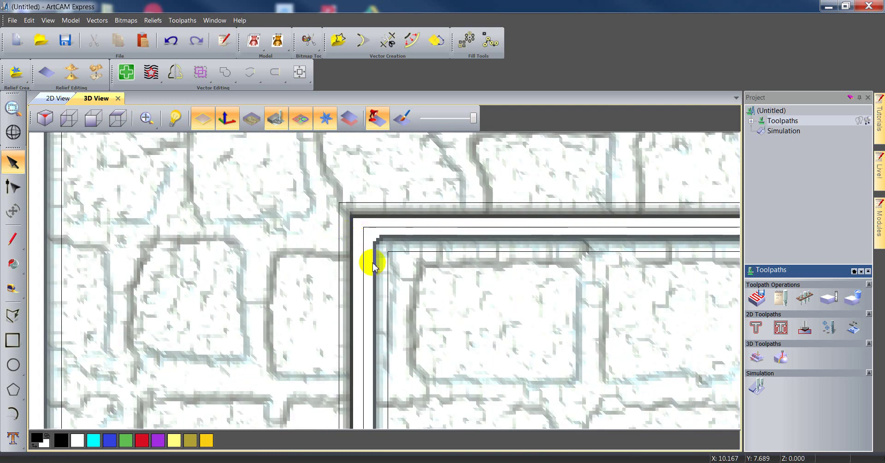
pyautogui.moveTo(372, 265)
pyautogui.mouseDown()
pyautogui.moveTo(395, 251)
pyautogui.moveTo(364, 251)
pyautogui.moveTo(359, 262)
pyautogui.moveTo(373, 268)
pyautogui.mouseUp()
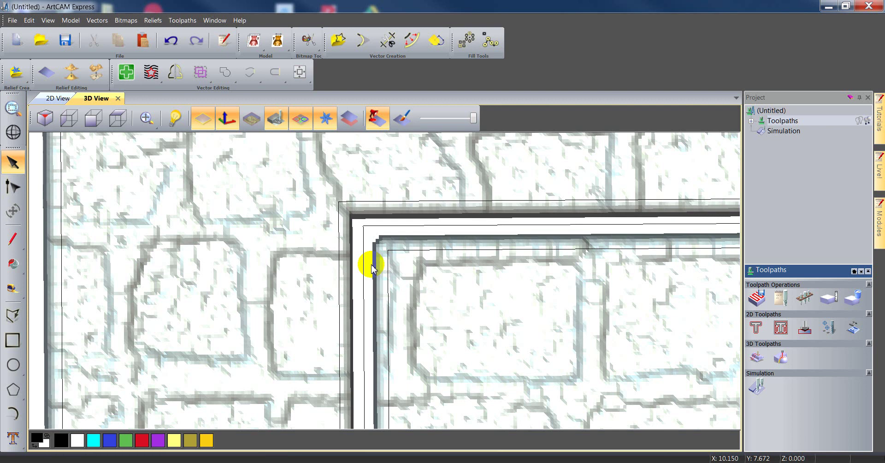
pyautogui.moveTo(371, 267)
pyautogui.mouseDown()
pyautogui.moveTo(387, 265)
pyautogui.moveTo(374, 259)
pyautogui.moveTo(373, 268)
pyautogui.mouseUp()
pyautogui.scroll(-3, 374, 268)
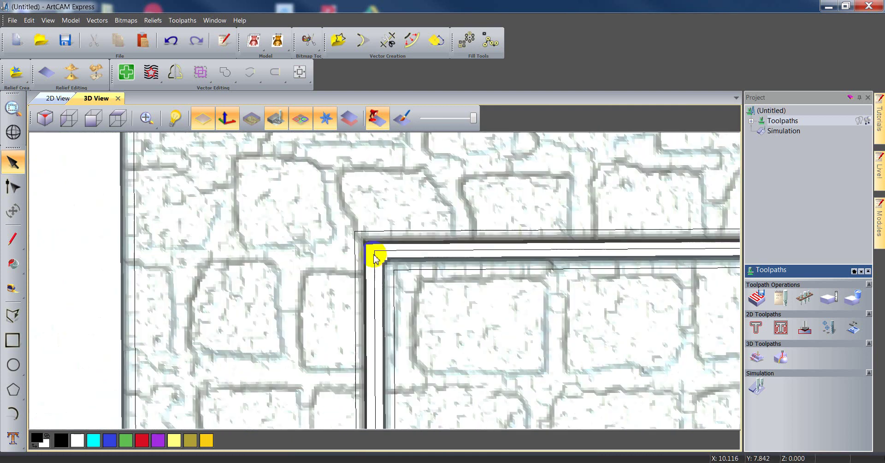
pyautogui.scroll(-1, 155, 217)
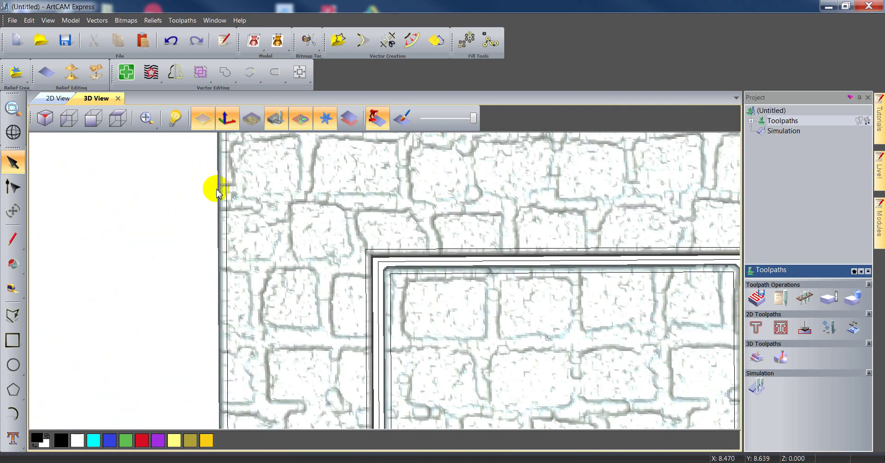
pyautogui.scroll(-1, 249, 184)
pyautogui.scroll(-1, 292, 173)
pyautogui.scroll(2, 318, 170)
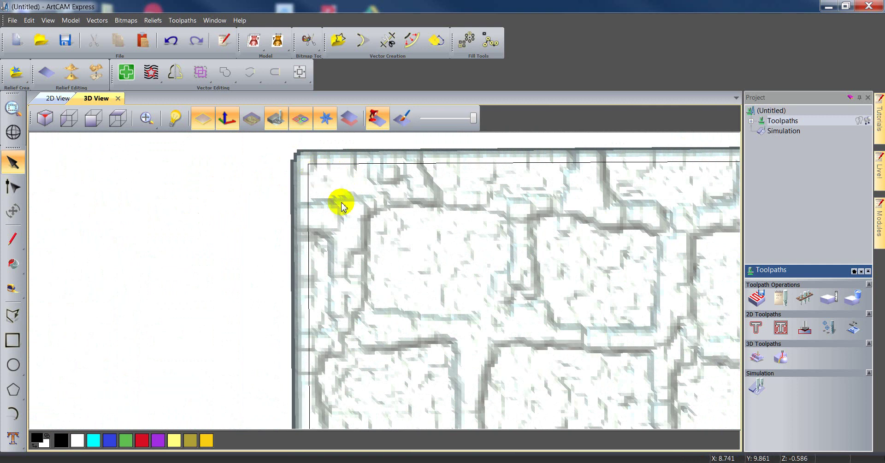
pyautogui.scroll(-1, 345, 208)
pyautogui.scroll(-2, 474, 310)
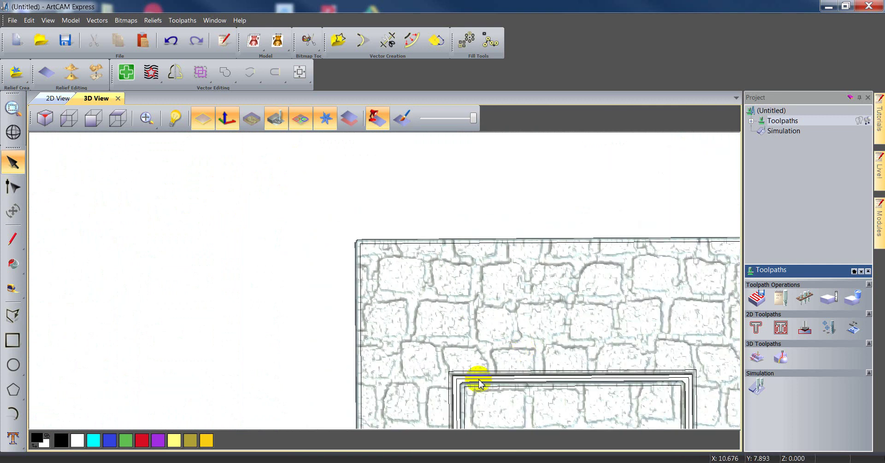
pyautogui.scroll(-1, 468, 387)
pyautogui.scroll(3, 438, 357)
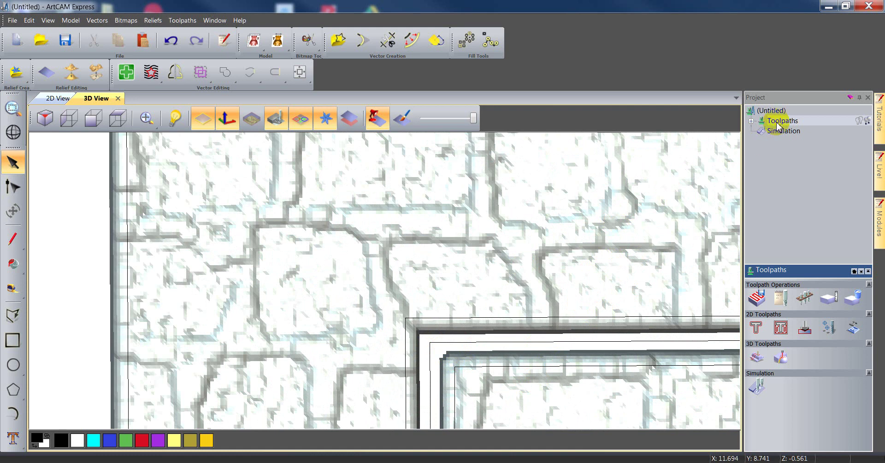
# Edit the Machine Relief toolpath to rough with End Mill 1/4 Inch and recalculate it
pyautogui.click(751, 121)
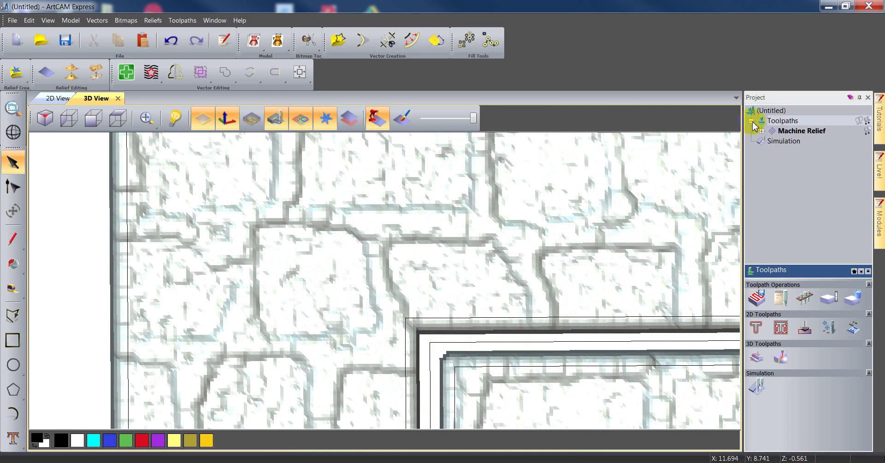
pyautogui.rightClick(796, 133)
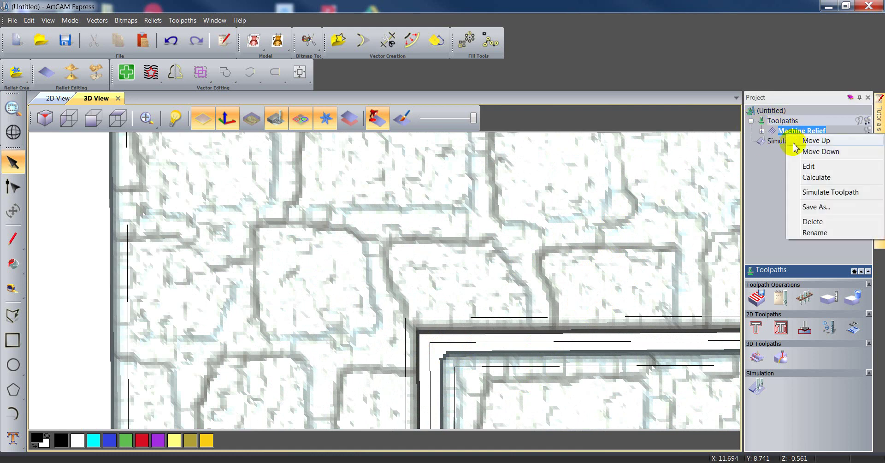
pyautogui.click(807, 165)
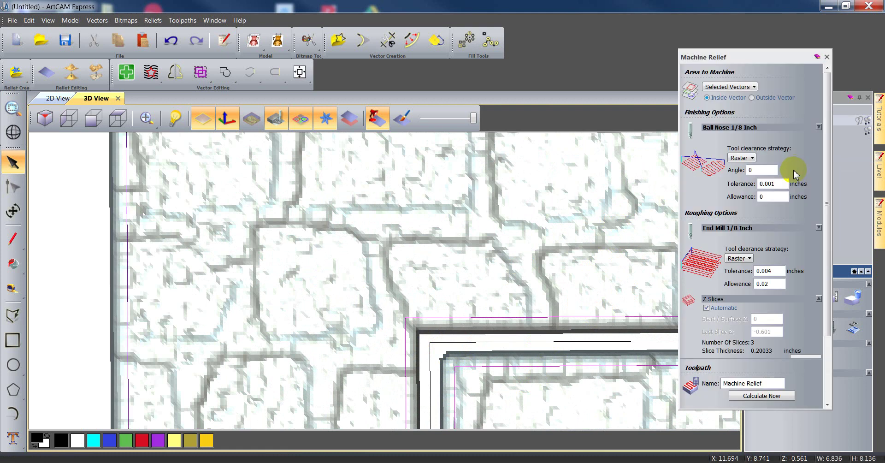
pyautogui.click(806, 228)
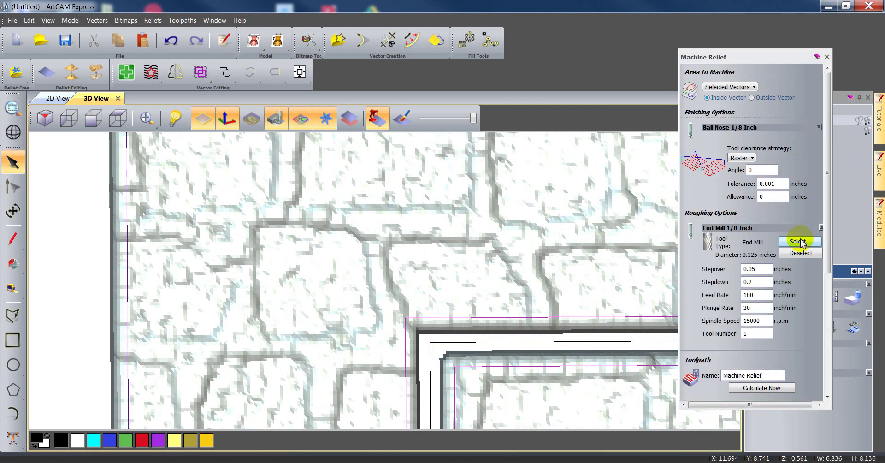
pyautogui.click(800, 241)
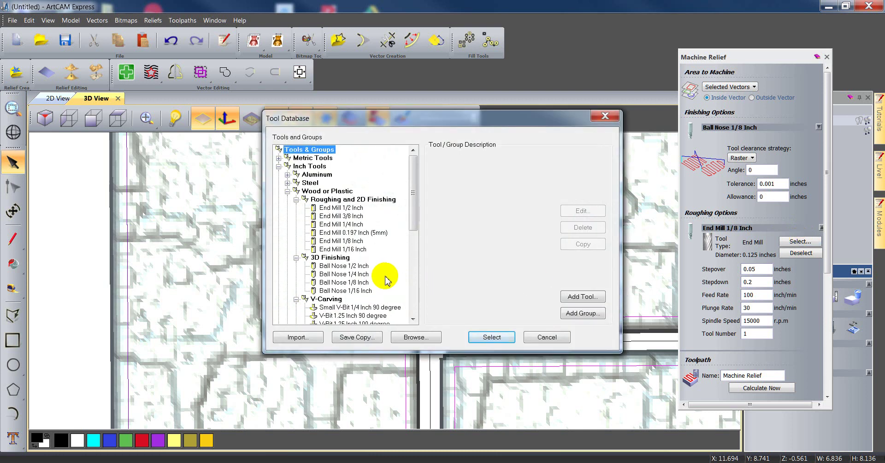
pyautogui.click(343, 224)
pyautogui.click(483, 345)
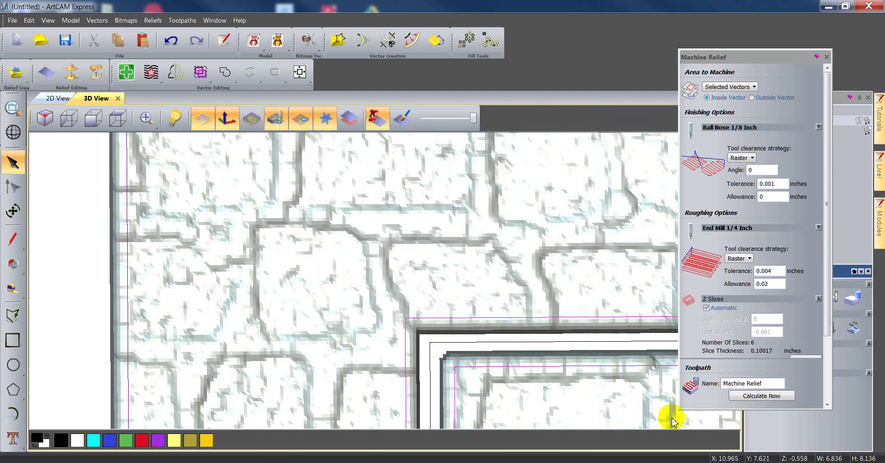
pyautogui.click(758, 398)
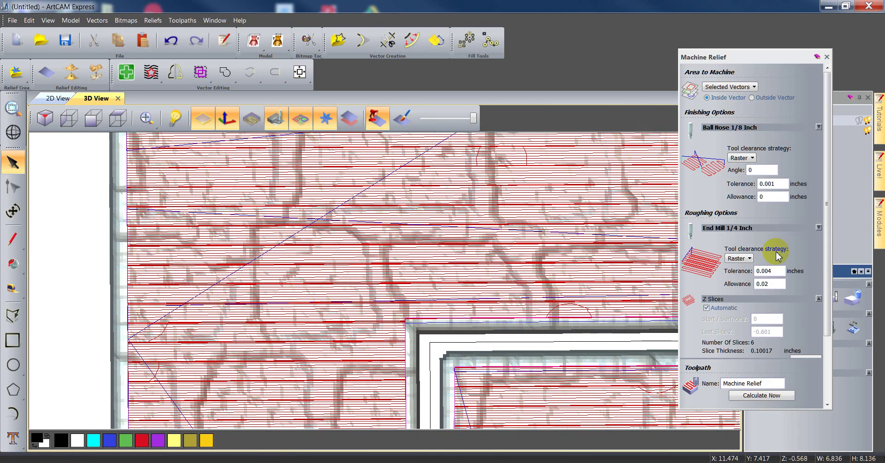
pyautogui.click(826, 58)
# Delete the old simulation and simulate the recalculated Machine Relief toolpath
pyautogui.rightClick(781, 141)
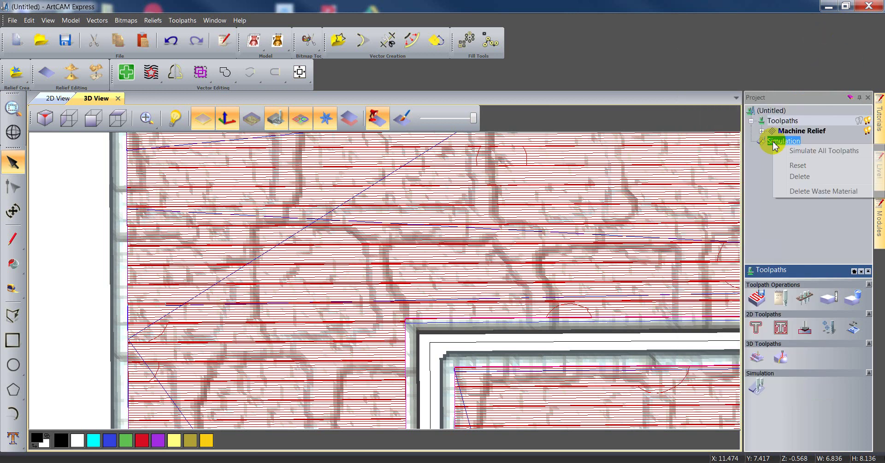
pyautogui.click(797, 177)
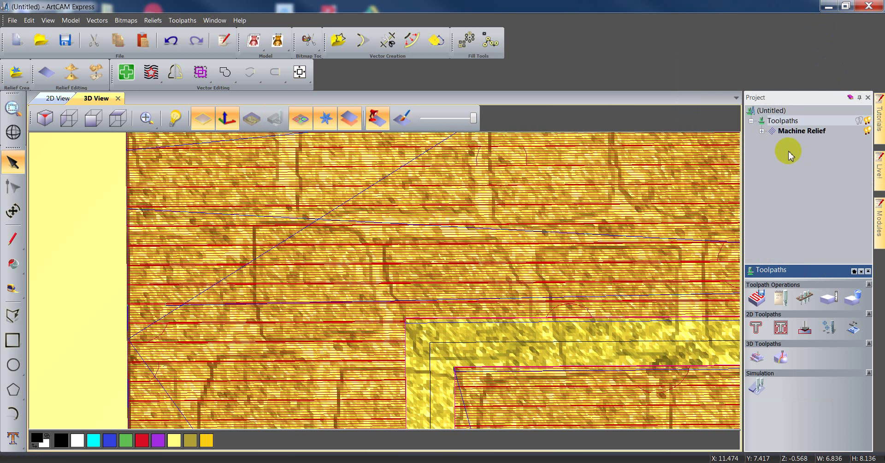
pyautogui.click(762, 387)
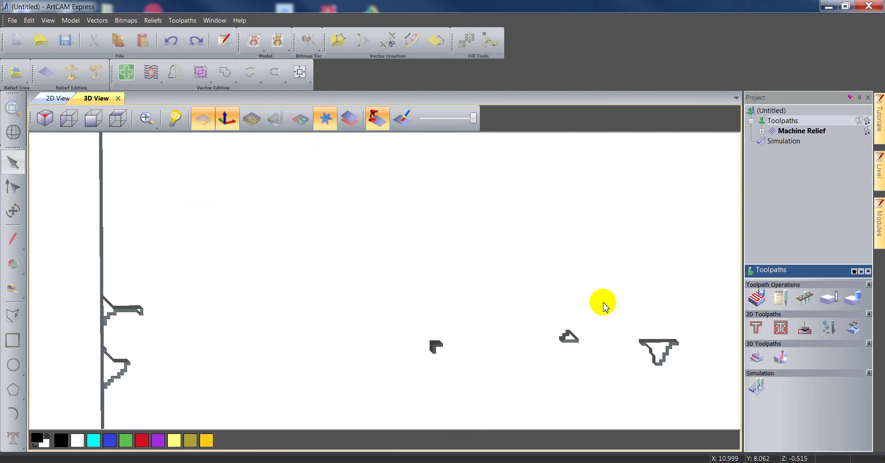
pyautogui.scroll(2, 607, 308)
pyautogui.scroll(-5, 559, 310)
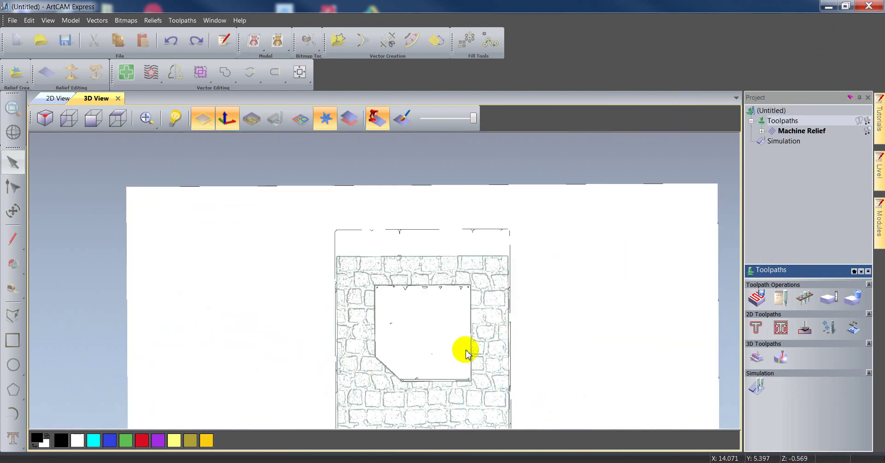
# Orbit and zoom the simulated relief from a perspective angle to a nearly top-down view
pyautogui.moveTo(464, 351); pyautogui.dragTo(428, 329)
pyautogui.scroll(2, 428, 328)
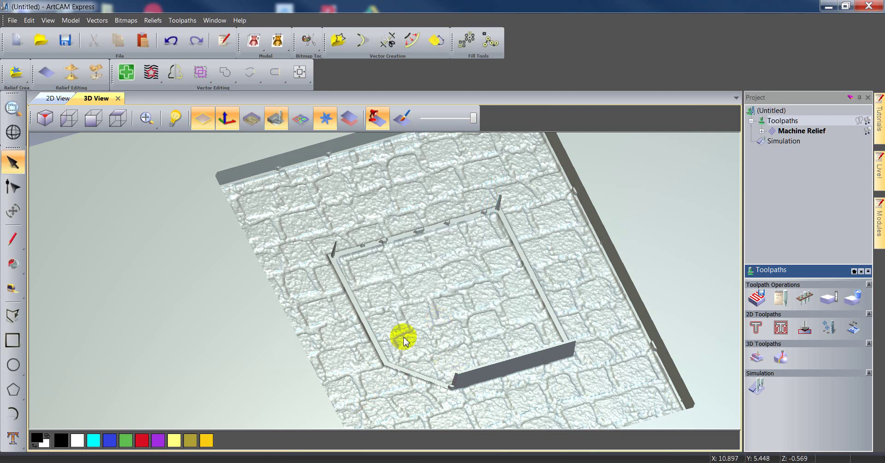
pyautogui.moveTo(394, 266)
pyautogui.mouseDown()
pyautogui.moveTo(402, 265)
pyautogui.moveTo(393, 260)
pyautogui.mouseUp()
pyautogui.scroll(4, 393, 260)
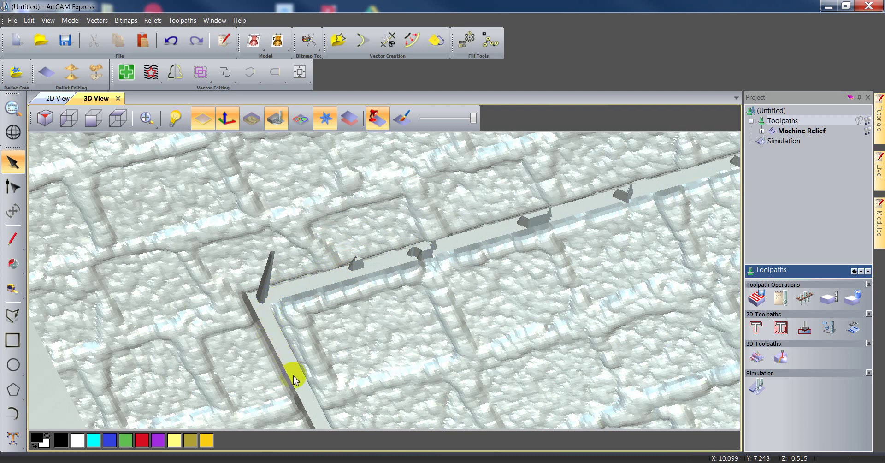
pyautogui.scroll(-3, 320, 359)
pyautogui.moveTo(366, 375); pyautogui.dragTo(447, 420)
pyautogui.scroll(3, 476, 416)
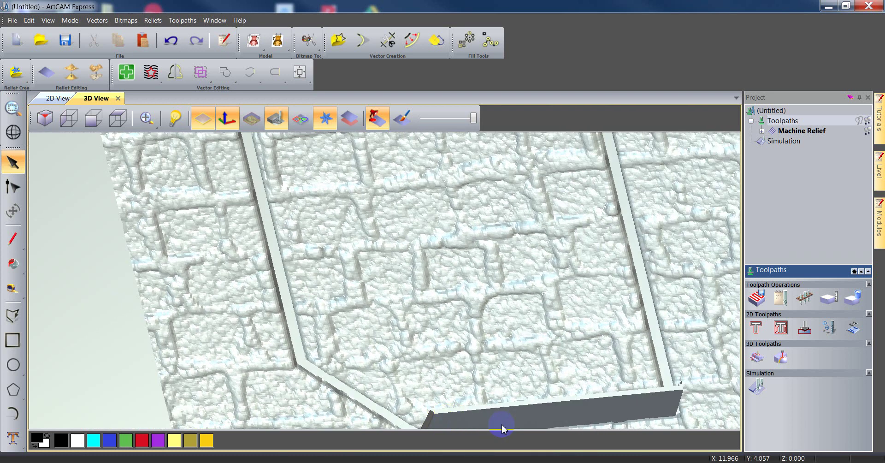
pyautogui.moveTo(502, 429)
pyautogui.mouseDown()
pyautogui.moveTo(507, 417)
pyautogui.moveTo(438, 318)
pyautogui.moveTo(416, 412)
pyautogui.moveTo(402, 366)
pyautogui.moveTo(405, 375)
pyautogui.moveTo(381, 387)
pyautogui.moveTo(387, 372)
pyautogui.moveTo(450, 365)
pyautogui.moveTo(350, 276)
pyautogui.moveTo(288, 154)
pyautogui.moveTo(281, 168)
pyautogui.moveTo(328, 156)
pyautogui.moveTo(369, 239)
pyautogui.moveTo(385, 246)
pyautogui.moveTo(371, 295)
pyautogui.moveTo(322, 249)
pyautogui.moveTo(330, 258)
pyautogui.mouseUp()
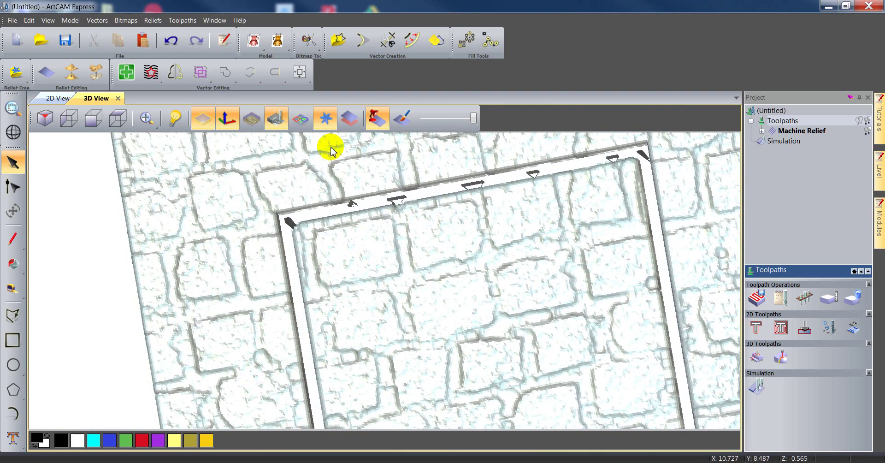
# Show vectors in 3D and tilt around the pocket's top-left corner to compare cut and outline
pyautogui.click(301, 118)
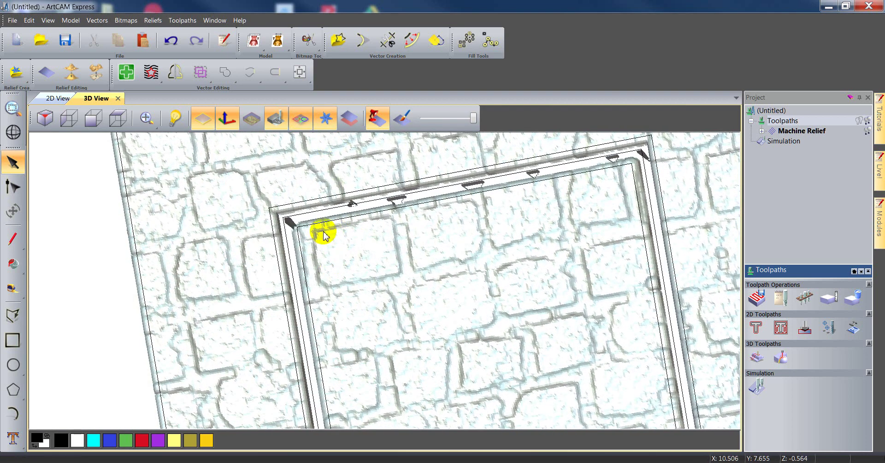
pyautogui.moveTo(324, 235)
pyautogui.mouseDown()
pyautogui.moveTo(273, 197)
pyautogui.moveTo(303, 229)
pyautogui.moveTo(291, 204)
pyautogui.moveTo(310, 213)
pyautogui.moveTo(323, 204)
pyautogui.moveTo(296, 225)
pyautogui.mouseUp()
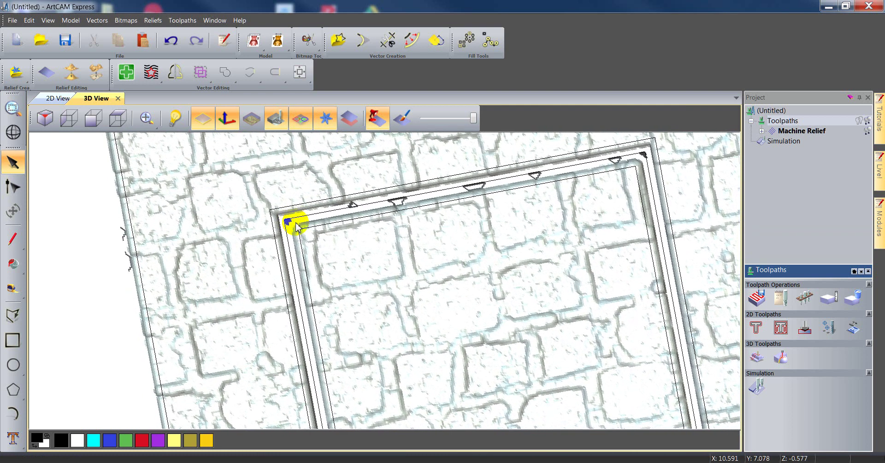